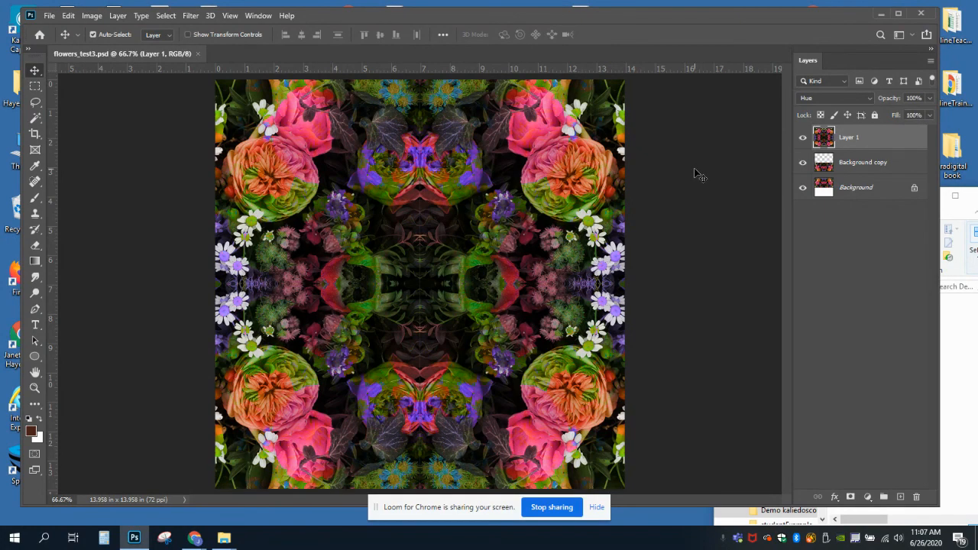
Stamp all visible layers into a new merged layer above the originals, checking it with the lower layers temporarily hidden.
left_click(832, 229)
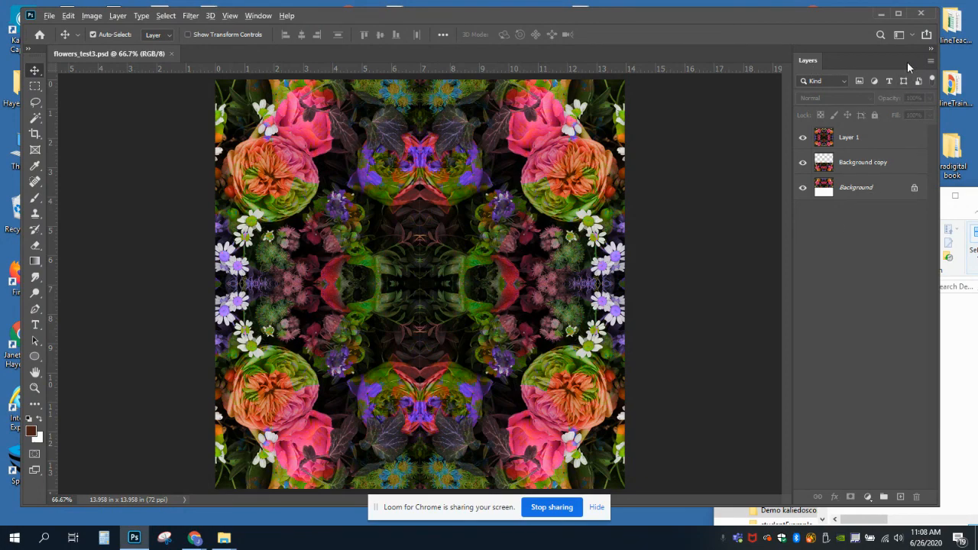
left_click(930, 60)
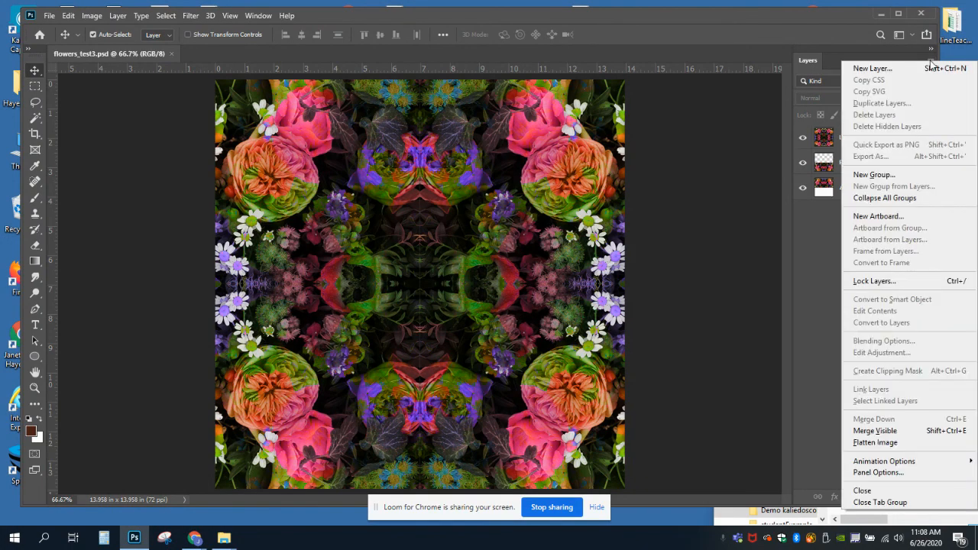
left_click(869, 434, "alt")
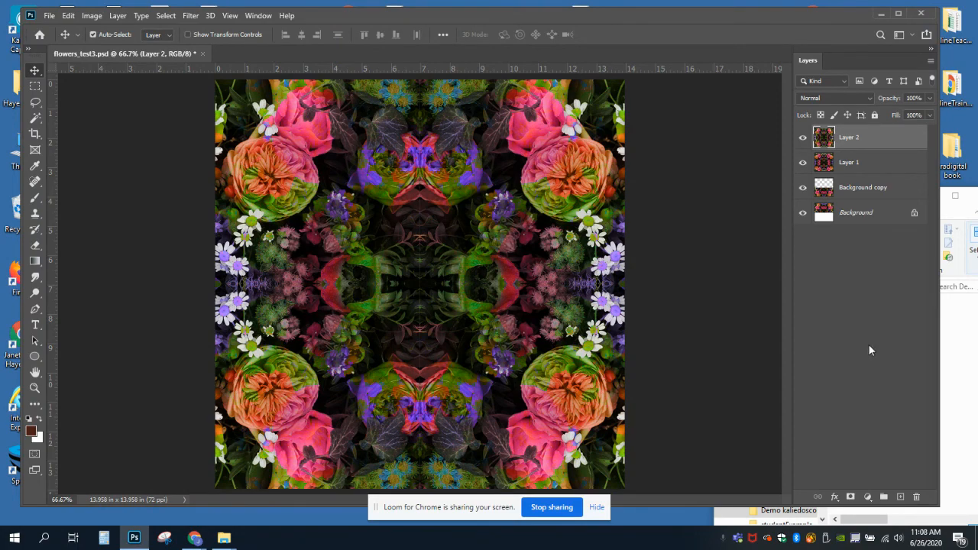
left_click_drag(803, 163, 805, 232)
left_click_drag(802, 162, 803, 227)
Rotate Layer 2 by 45 degrees and check its shape by temporarily hiding the three layers beneath it.
left_click(69, 16)
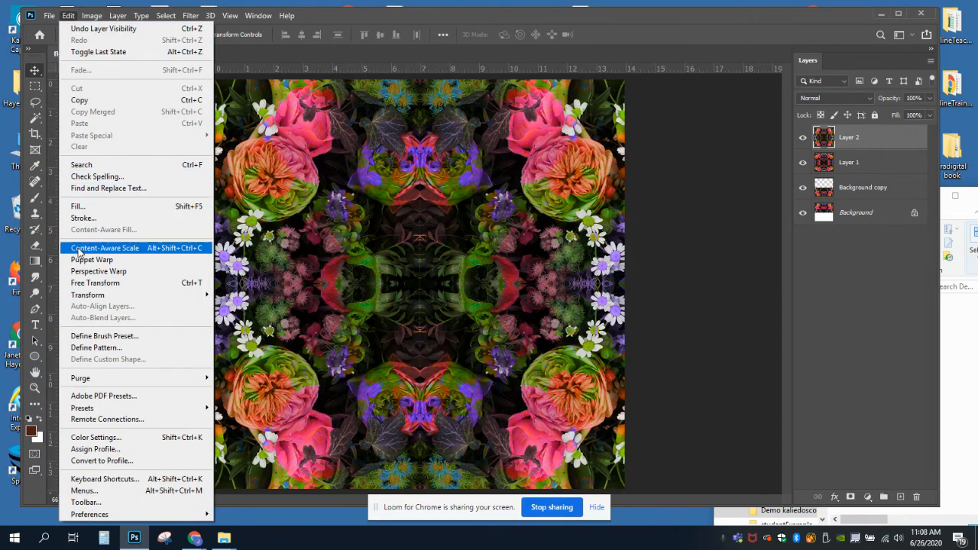
mouse_move(90, 298)
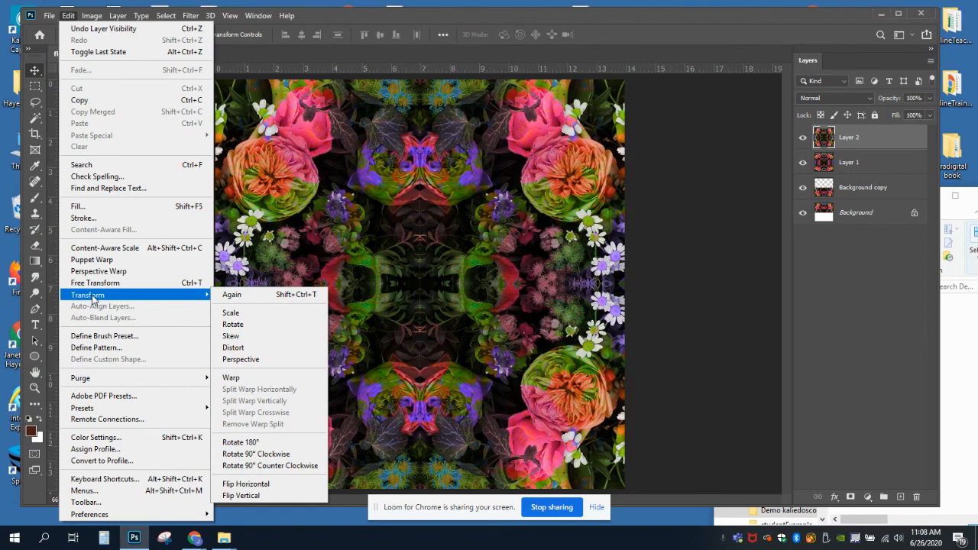
left_click(233, 324)
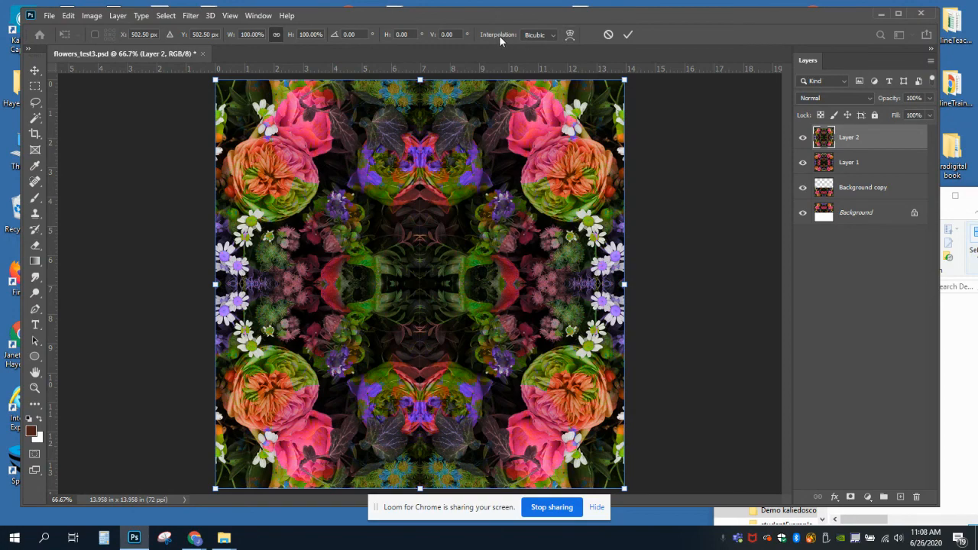
left_click(348, 35)
type("45")
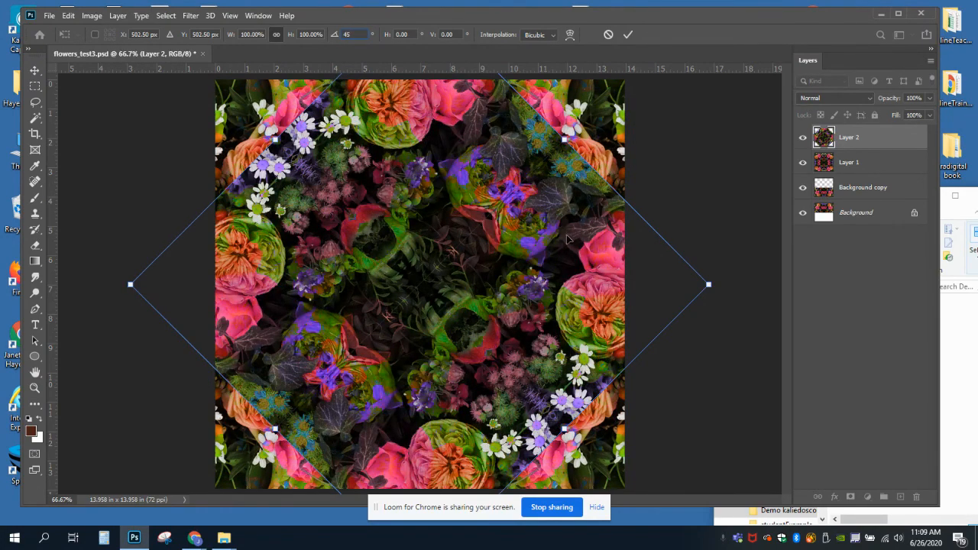
left_click(34, 71)
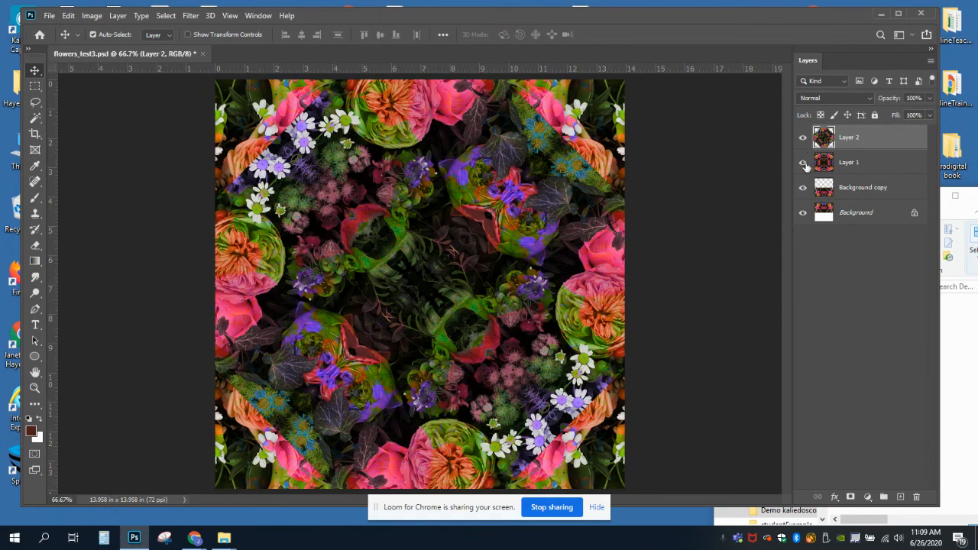
left_click_drag(804, 164, 803, 217)
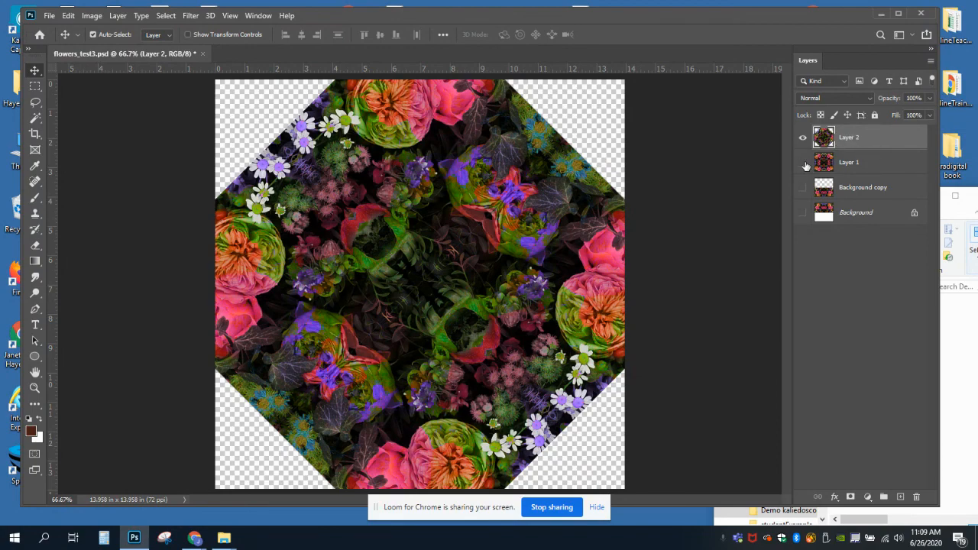
left_click_drag(802, 163, 802, 221)
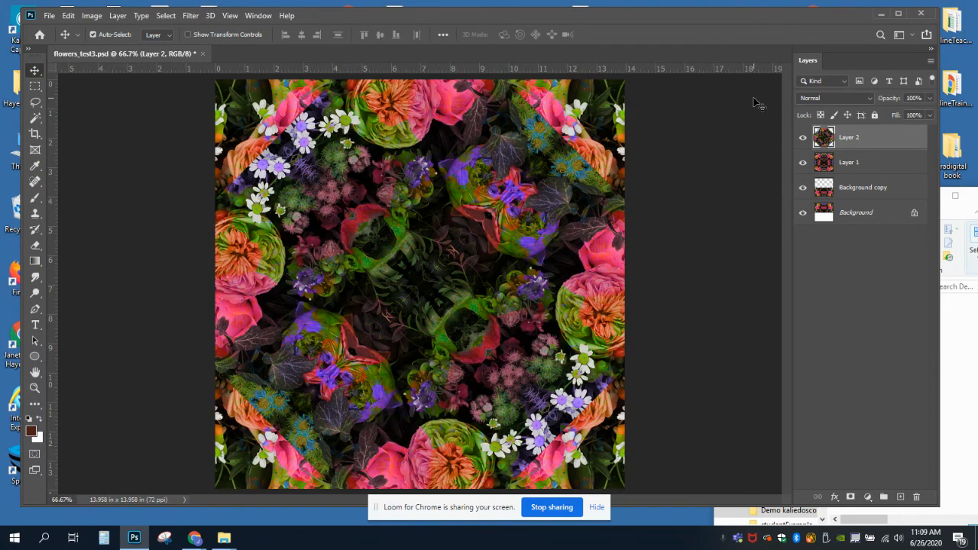
Cycle Layer 2 through the blend modes, ending on Screen.
key("shift+plus")
key("shift+plus")
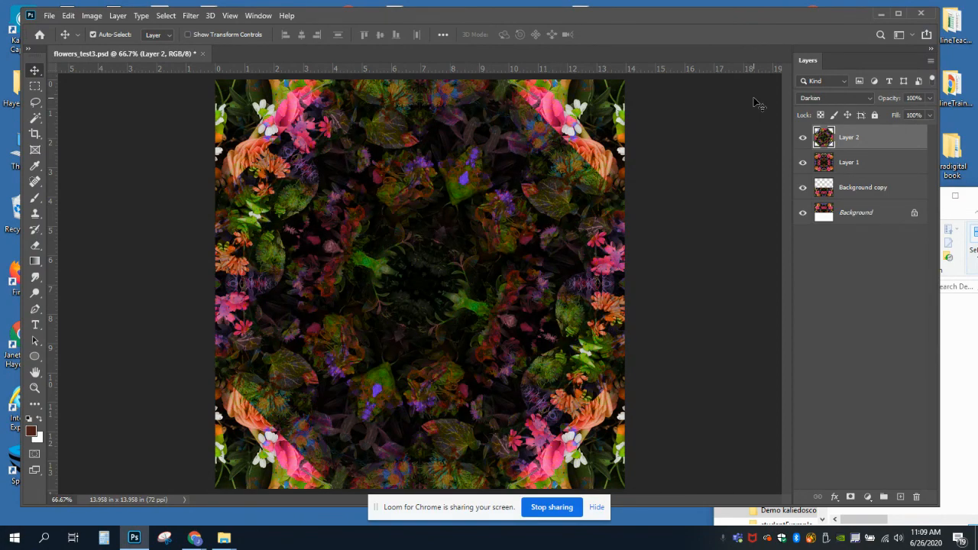
key("shift+plus")
key("shift+plus")
key("shift+plus")
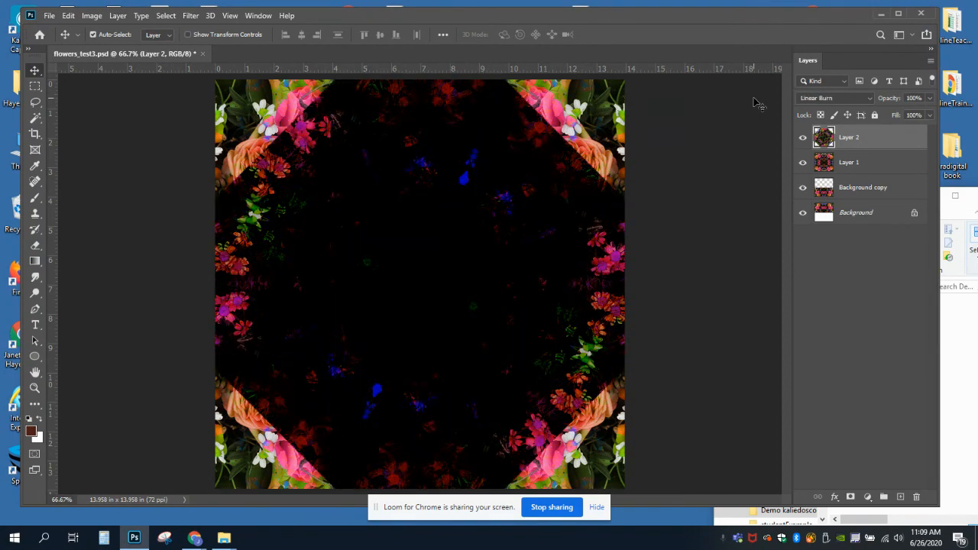
key("shift+plus")
key("shift+plus")
key("shift+plus")
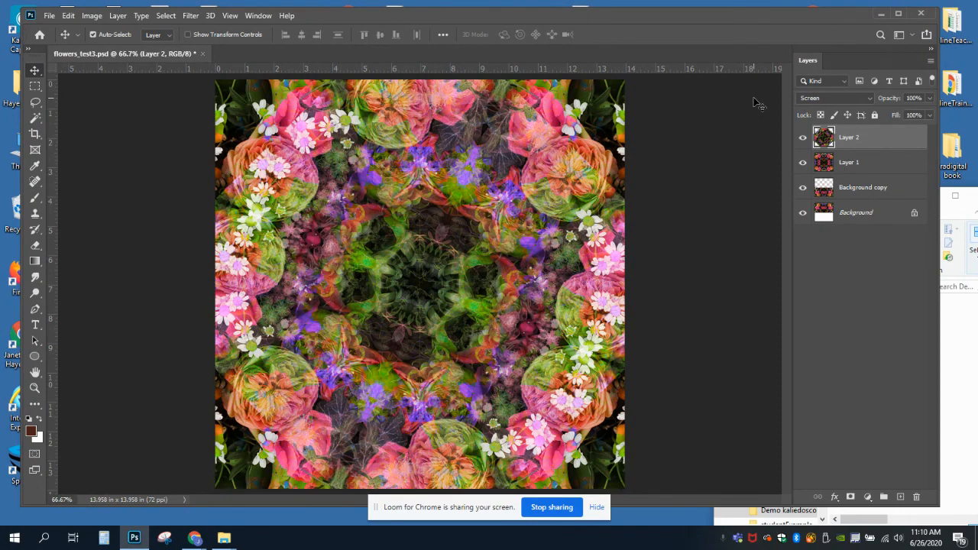
Preview different blend modes on Layer 1 and set it to Difference.
left_click(853, 169)
left_click(867, 98)
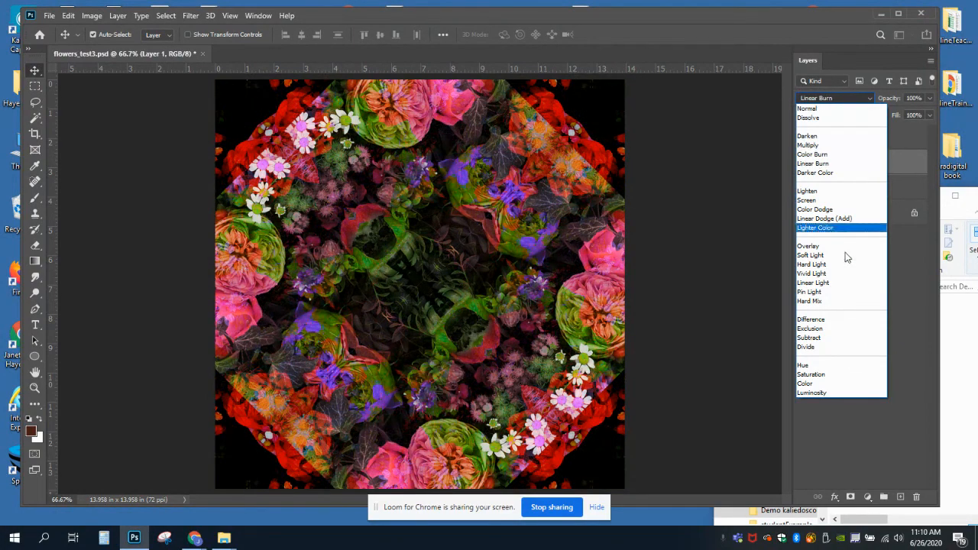
left_click(914, 164)
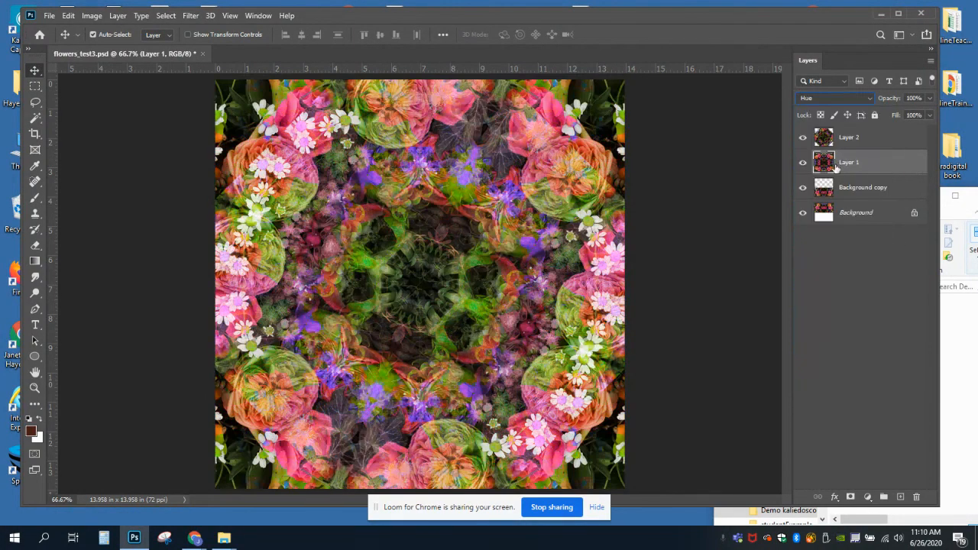
left_click(868, 97)
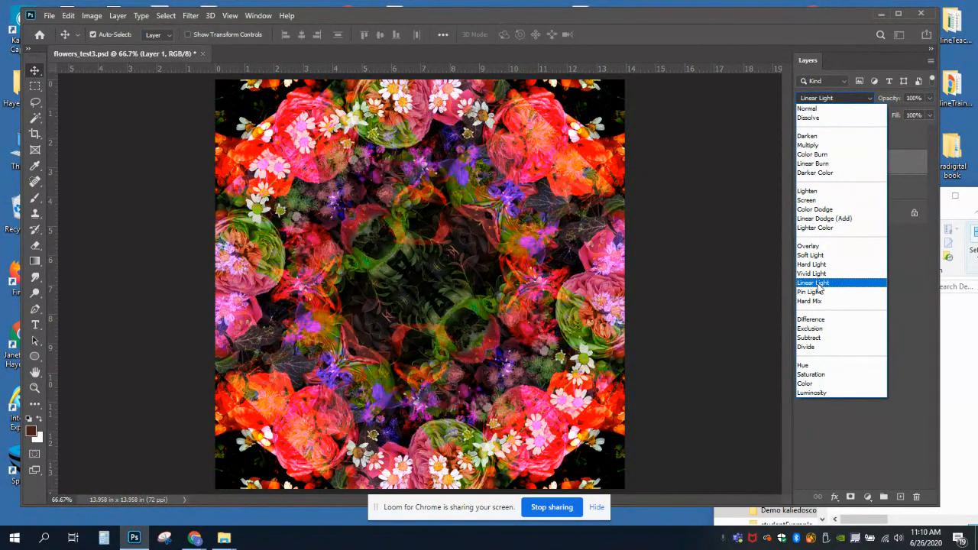
left_click(815, 322)
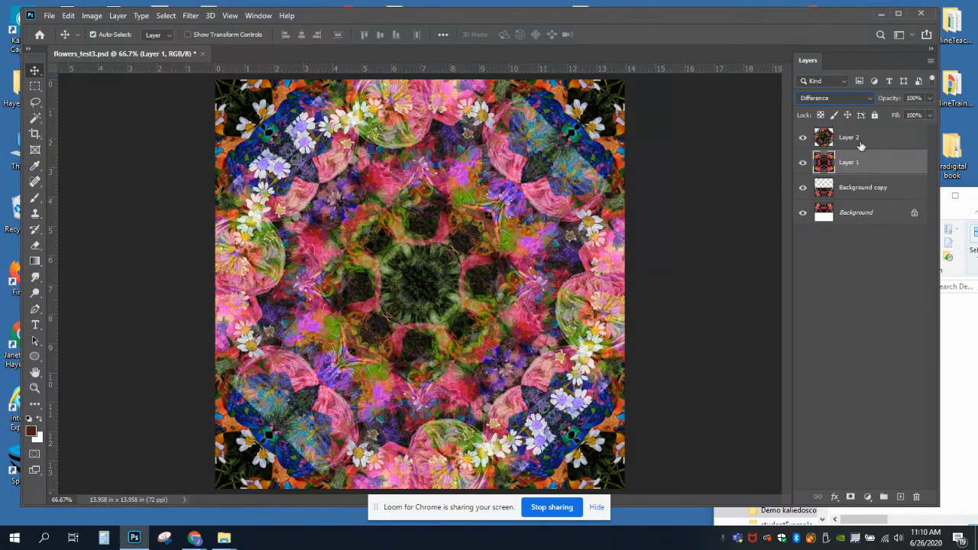
Preview other blend modes on Layer 2 and set it to Color.
left_click(853, 138)
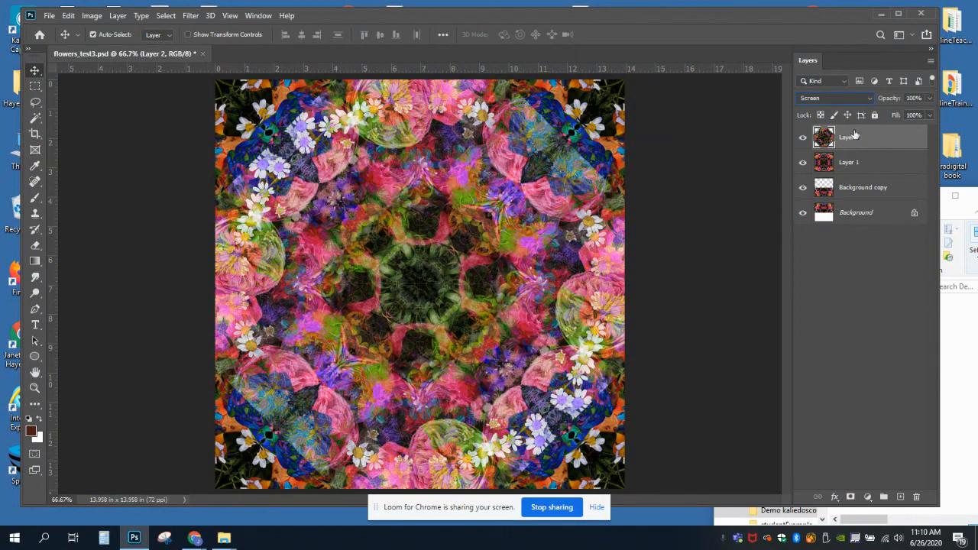
left_click(868, 100)
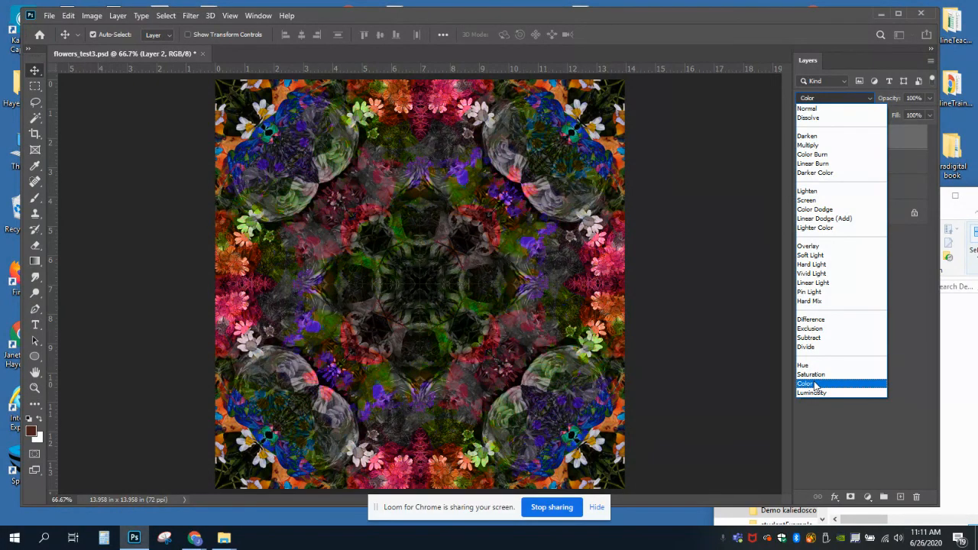
left_click(814, 385)
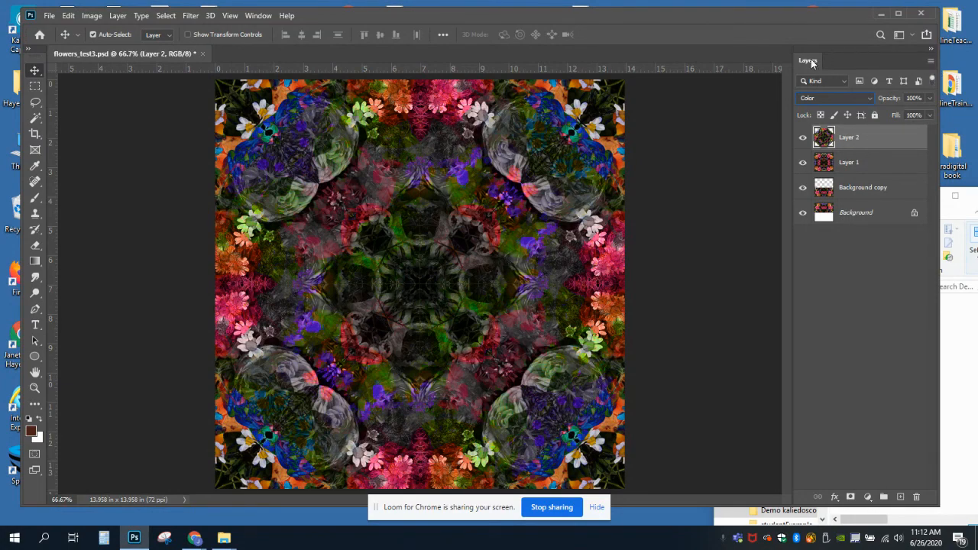
left_click(931, 61)
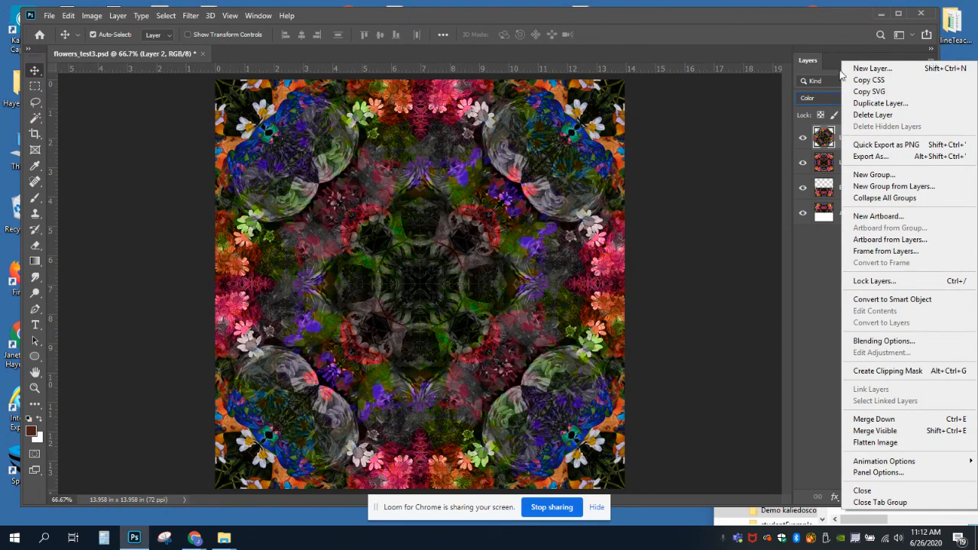
left_click(812, 264)
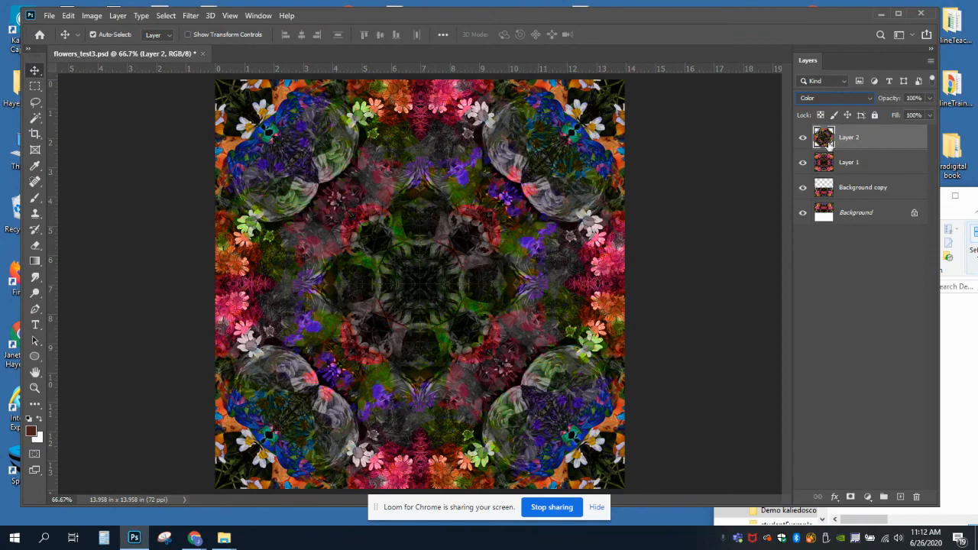
left_click(68, 16)
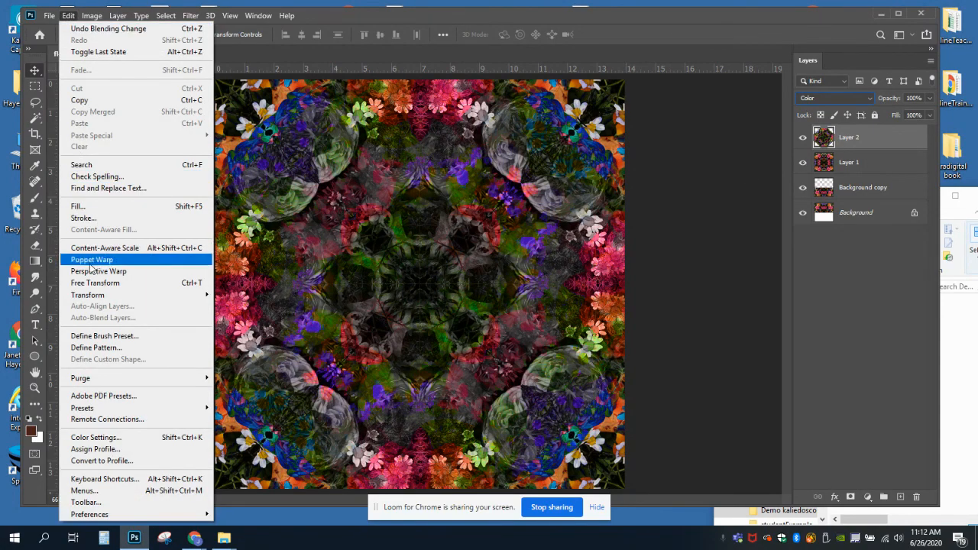
mouse_move(90, 296)
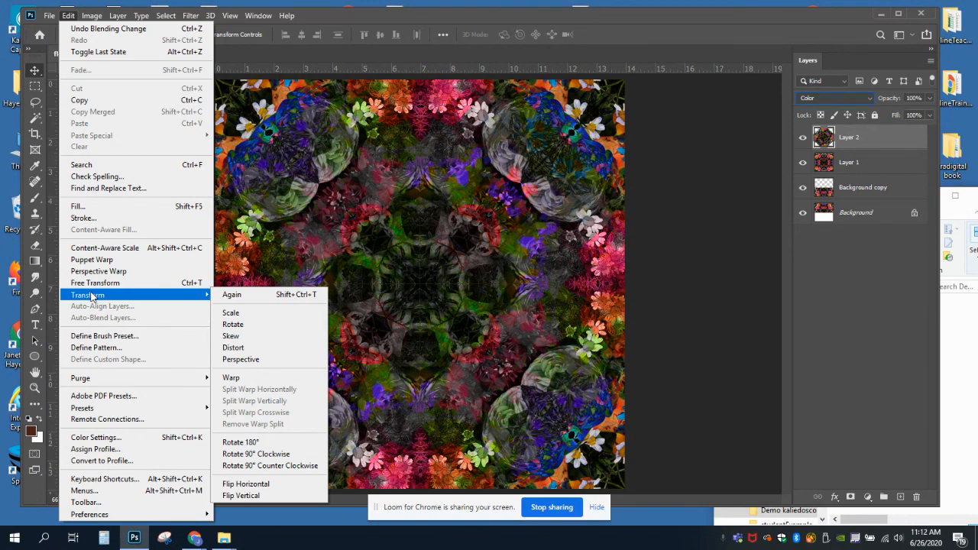
left_click(675, 301)
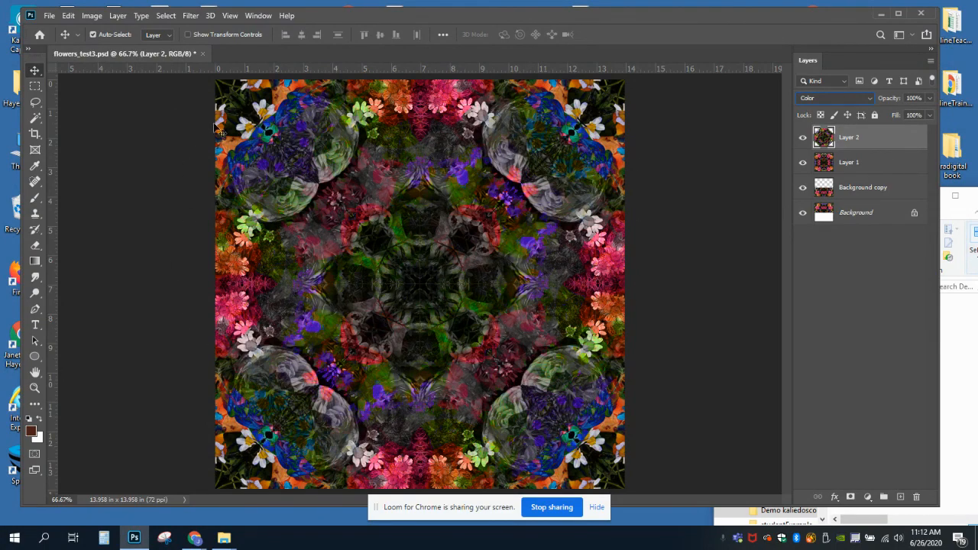
Save the layered document as a new Photoshop file named flowers_test4, keeping Maximize Compatibility on.
left_click(48, 15)
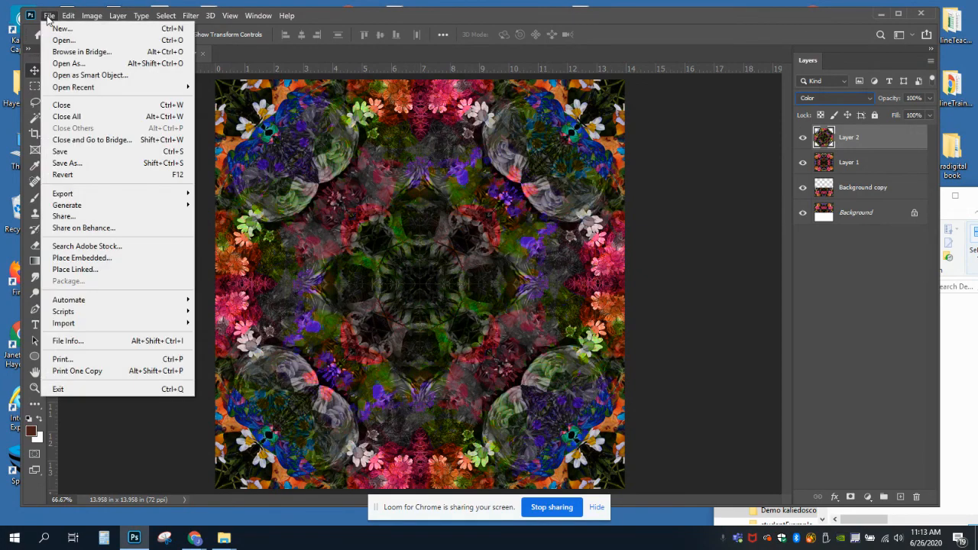
left_click(69, 163)
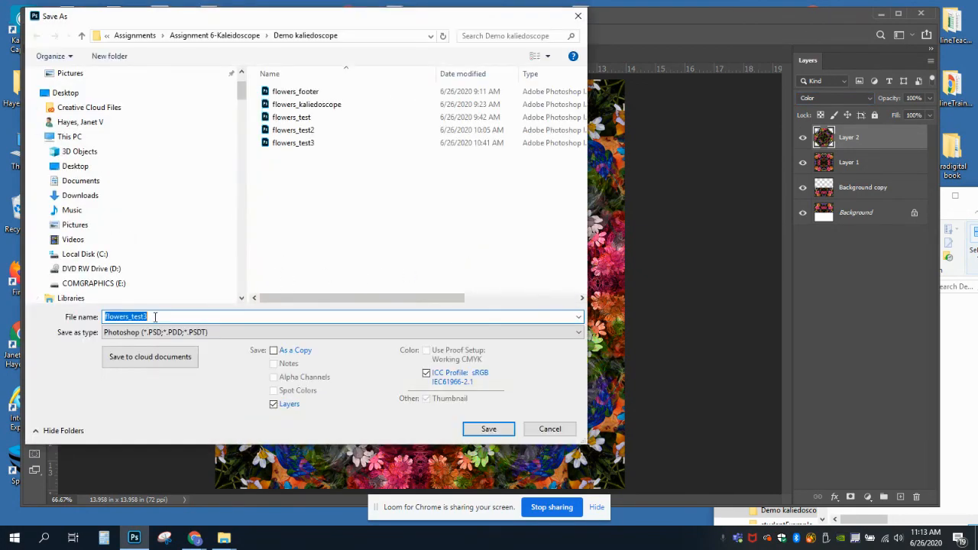
key("End")
key("BackSpace")
type("4")
left_click(489, 429)
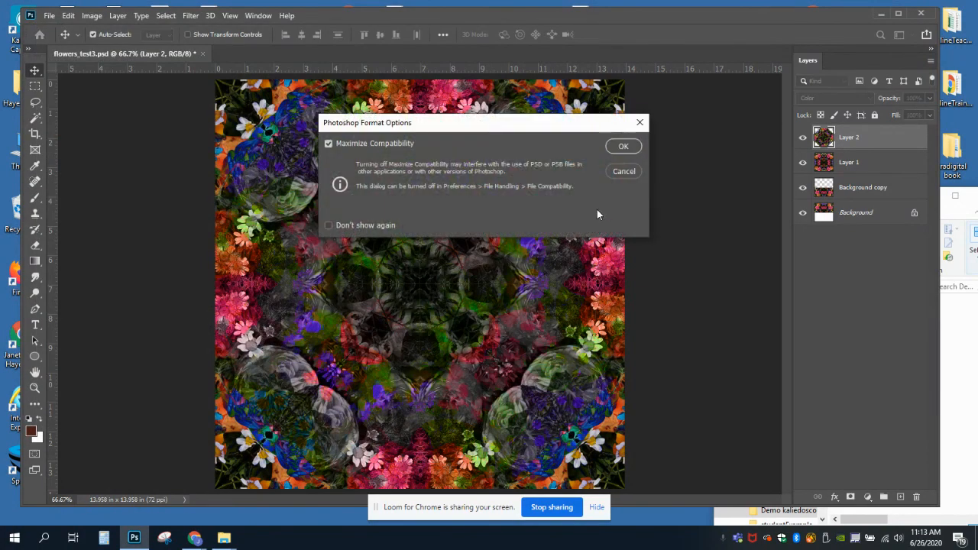
left_click(622, 146)
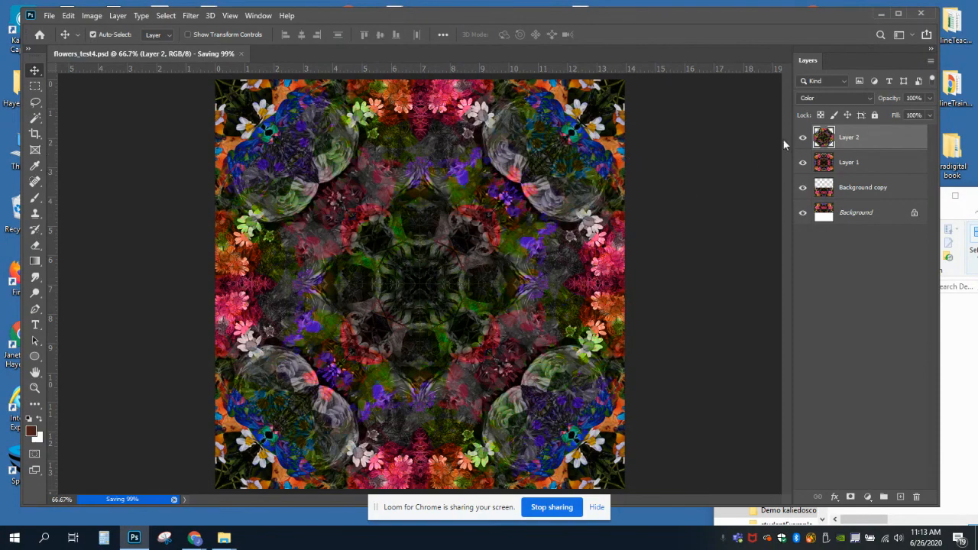
Try flattening the image into a single background layer, and revert the document to its saved layered version.
left_click(930, 60)
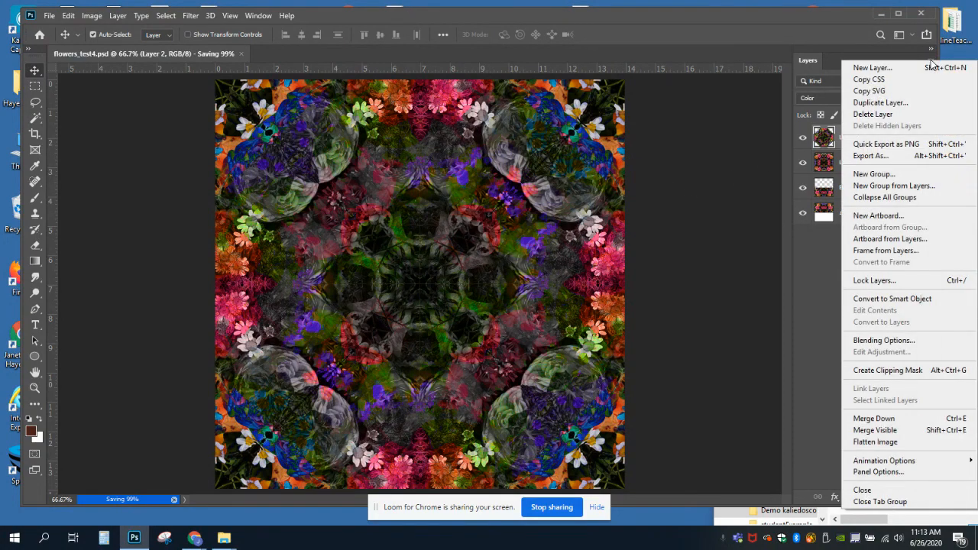
left_click(870, 441)
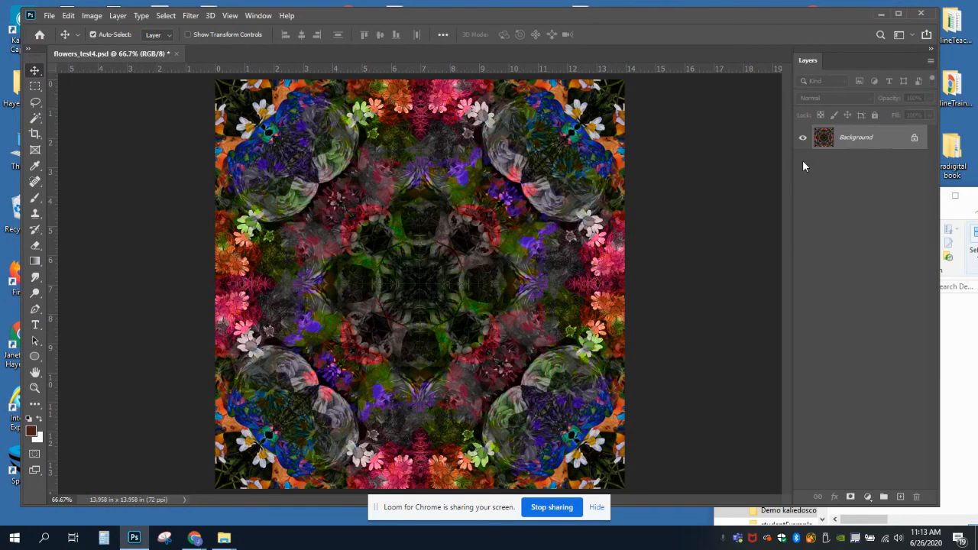
left_click(50, 16)
left_click(122, 175)
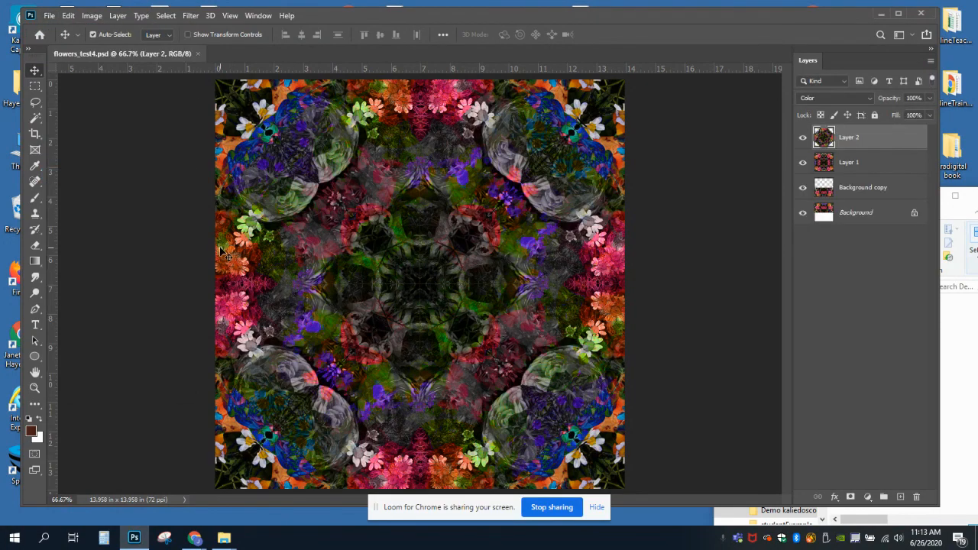
Save a JPEG copy named flowers_test4 in the same folder with Maximum quality 12 and the Baseline ("Standard") format.
left_click(46, 16)
left_click(61, 163)
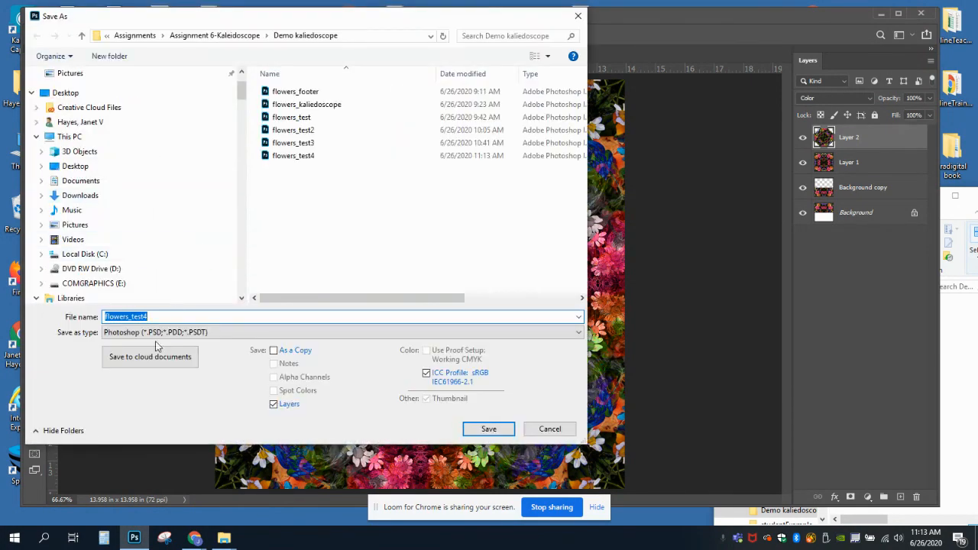
left_click(142, 334)
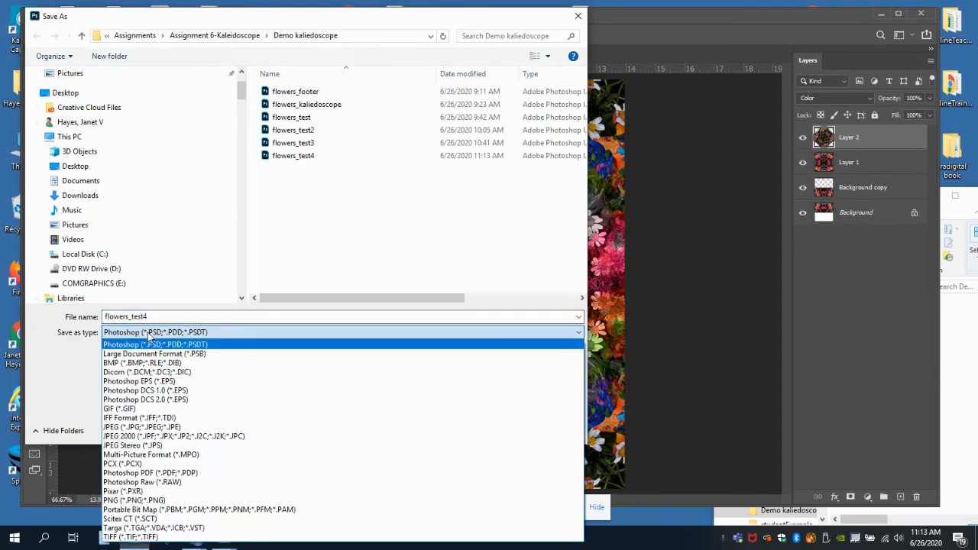
left_click(127, 428)
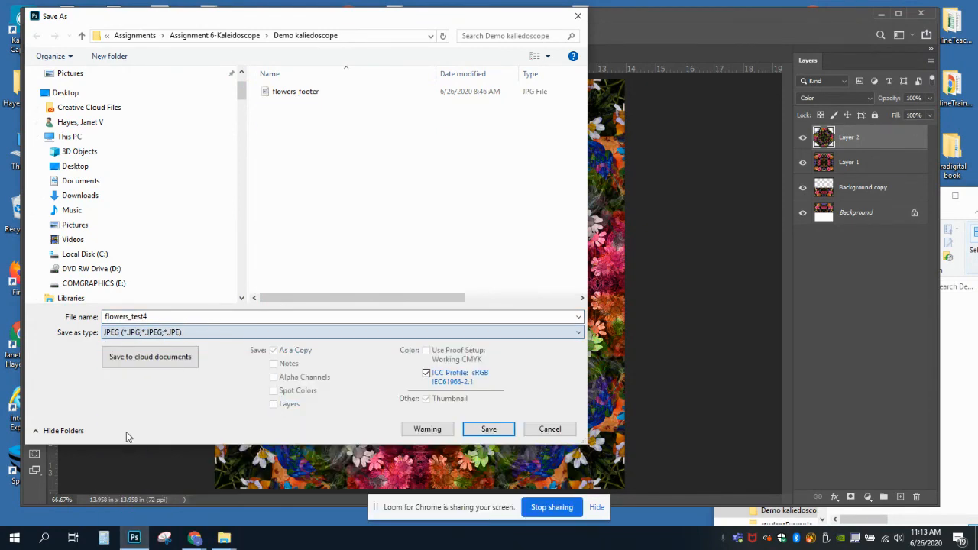
left_click(150, 316)
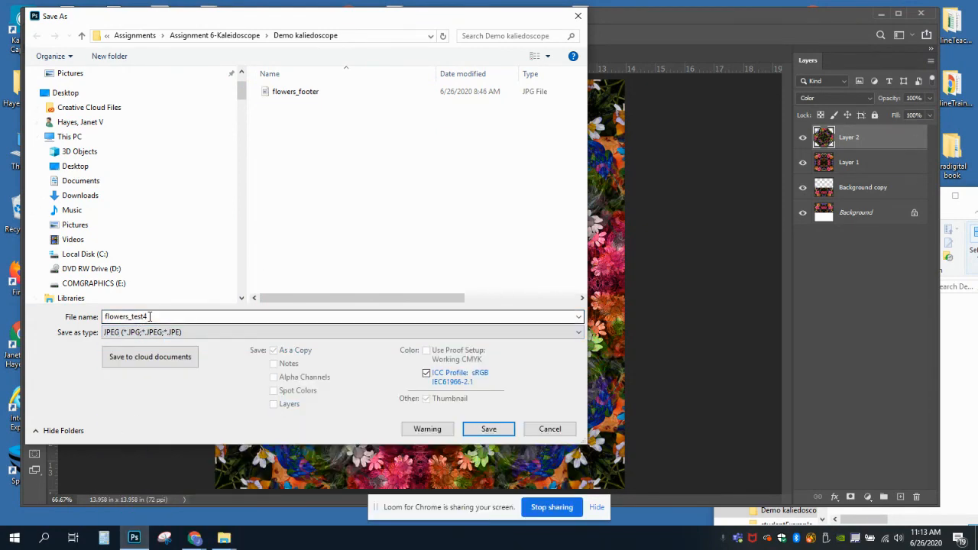
left_click(150, 316)
left_click(150, 316)
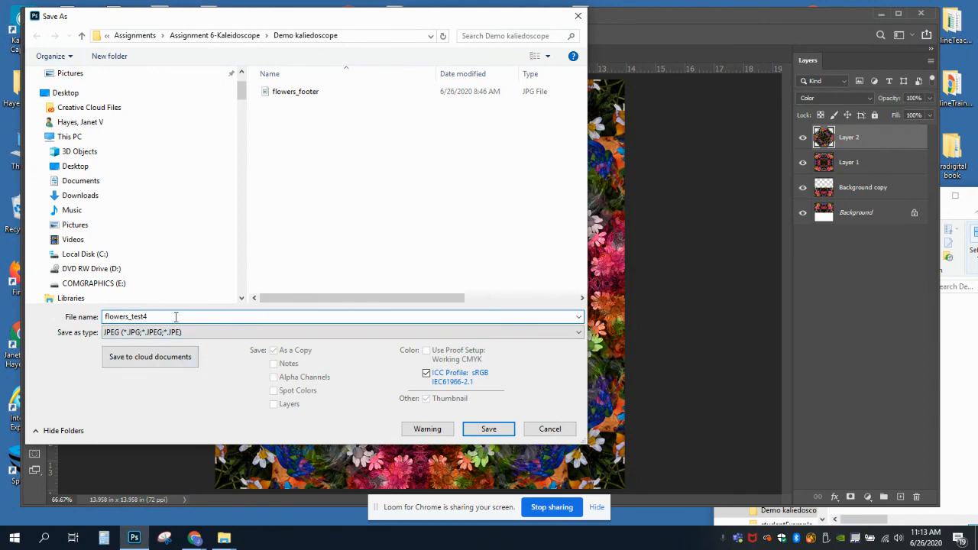
left_click(481, 429)
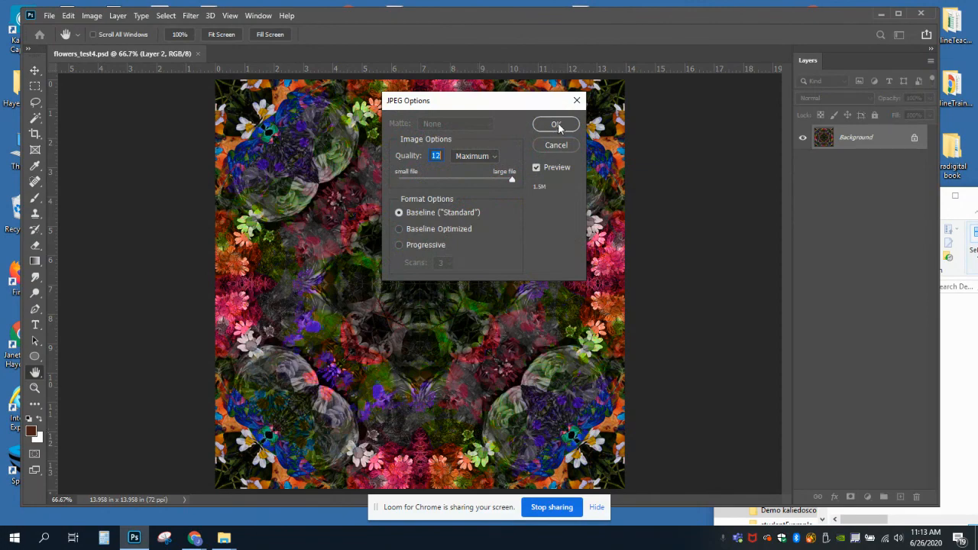
left_click(556, 124)
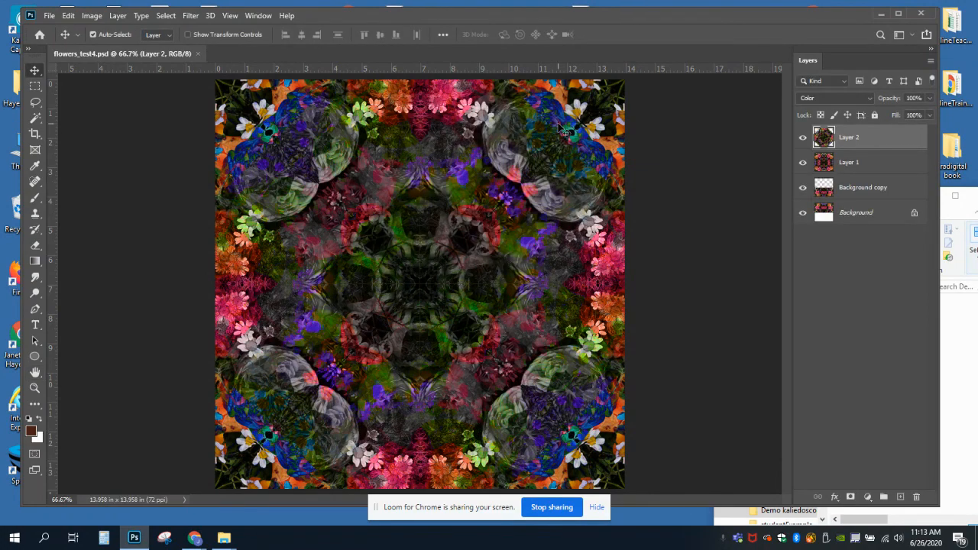
Switch to File Explorer to check the saved flowers_test4 files in the Demo kaliedoscope folder, and return to Photoshop.
left_click(955, 220)
left_click_drag(892, 202, 488, 81)
left_click_drag(594, 243, 850, 245)
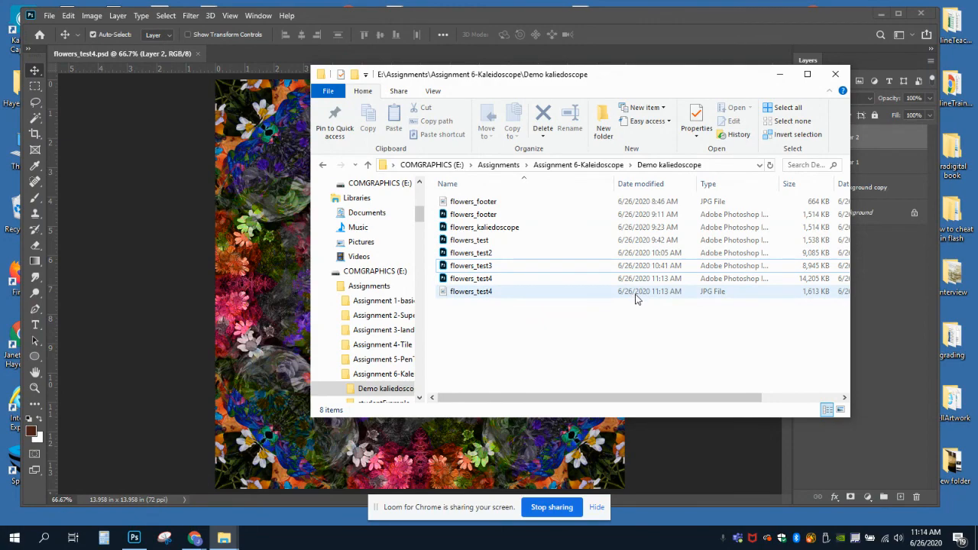
left_click(475, 16)
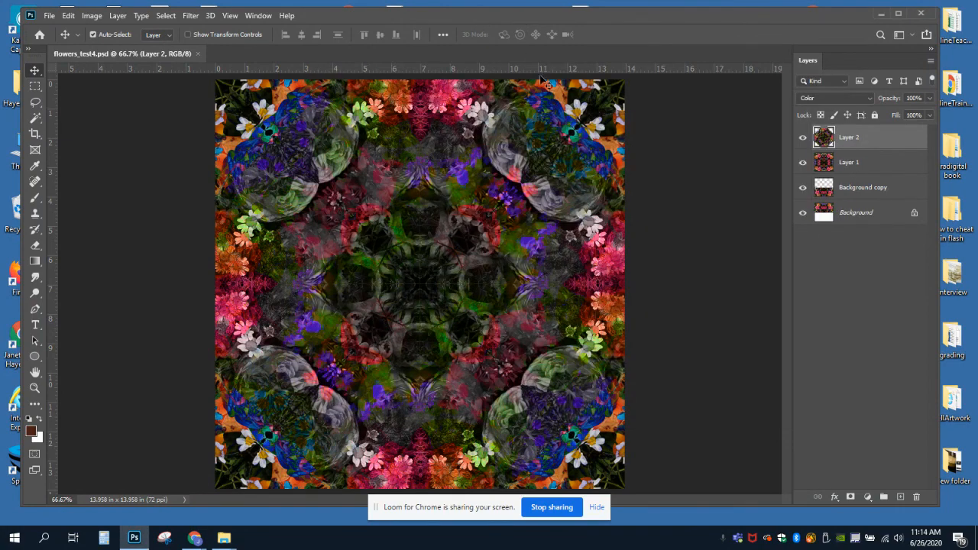